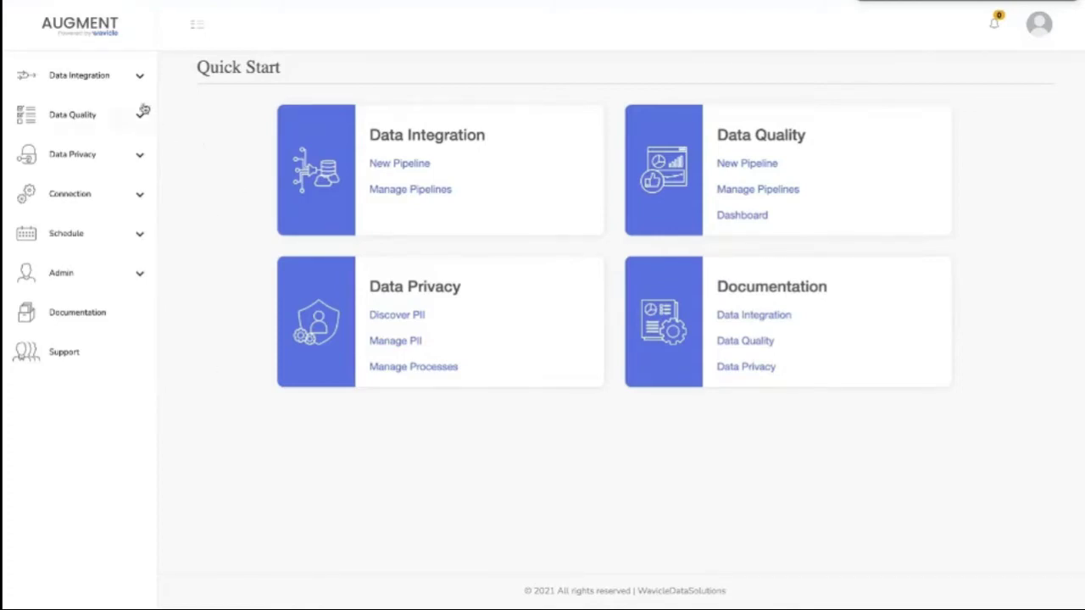
- Start a new data integration pipeline with the process name Customer Sales Info and the cloud bucket RS_bucket
left_click(119, 76)
left_click(98, 111)
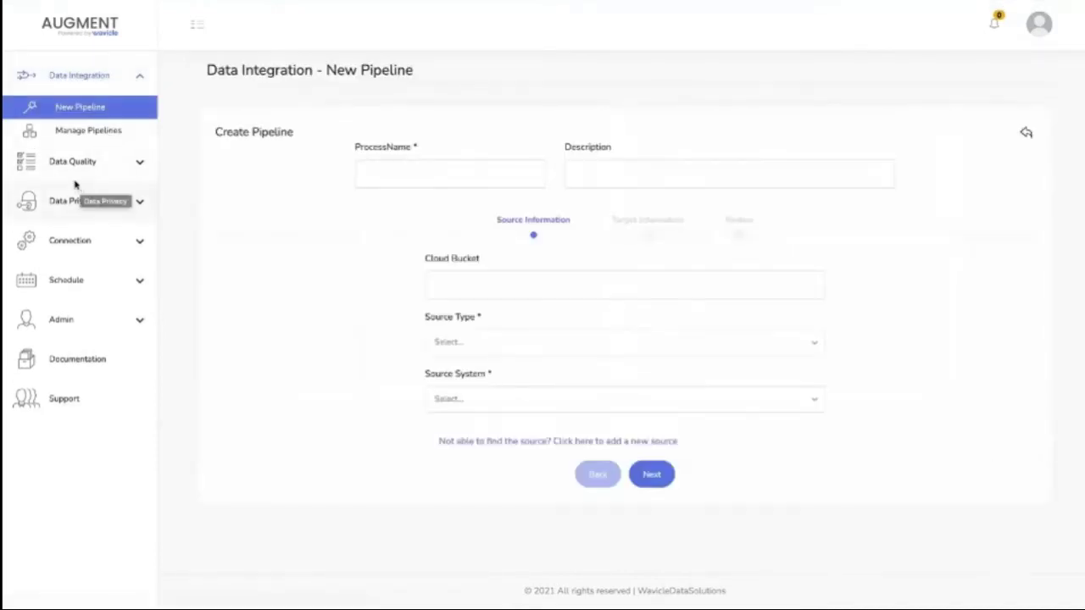
left_click(422, 183)
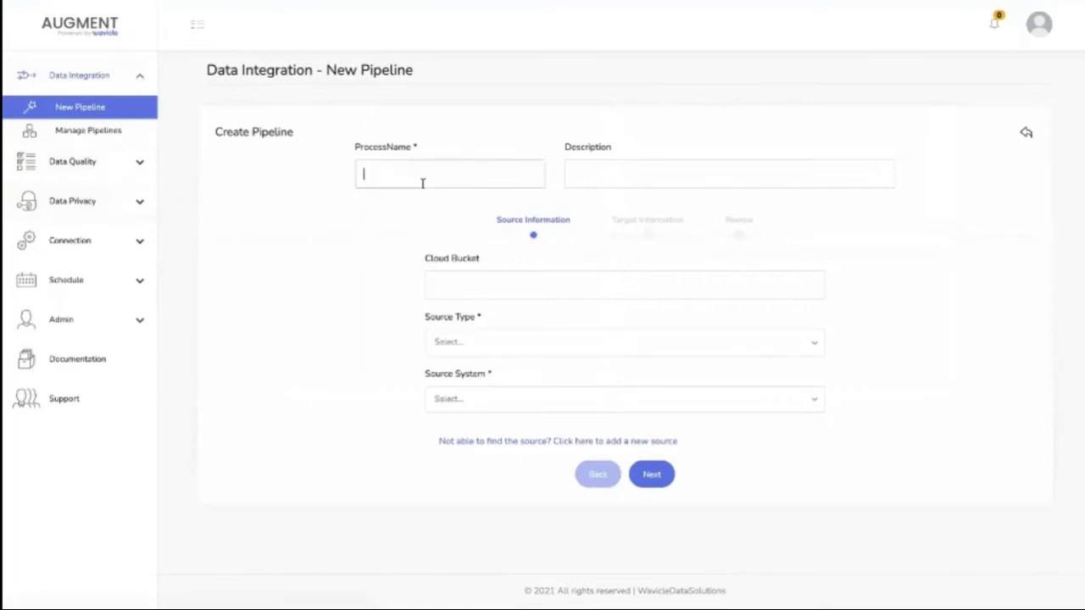
type("Customer Sales Info")
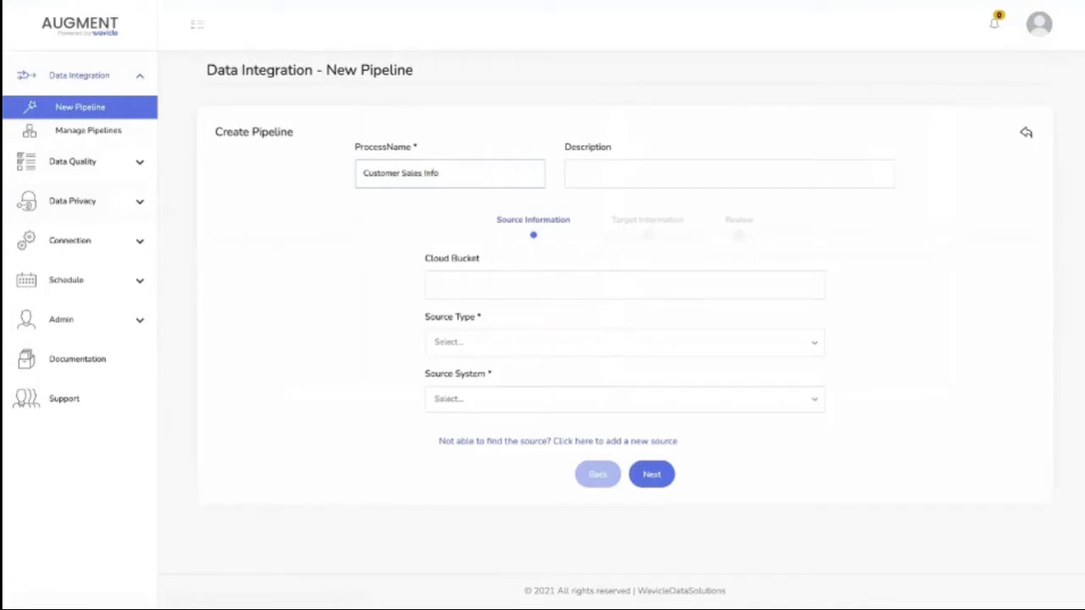
left_click(484, 286)
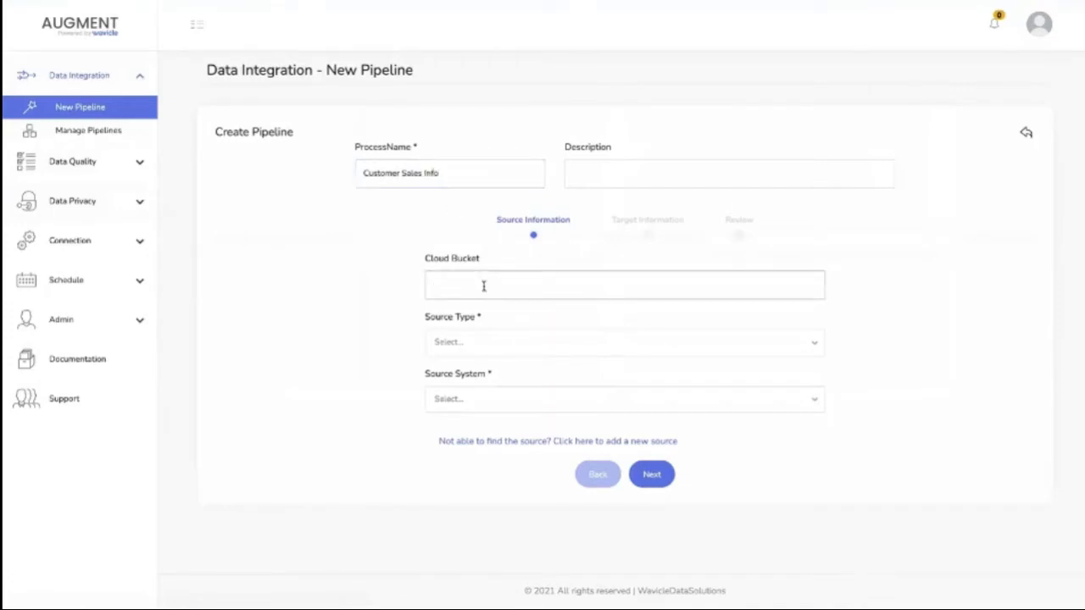
type("RS_bucket")
- Set the pipeline's source type to Database, the source system to redshift and the source database to dev
left_click(483, 345)
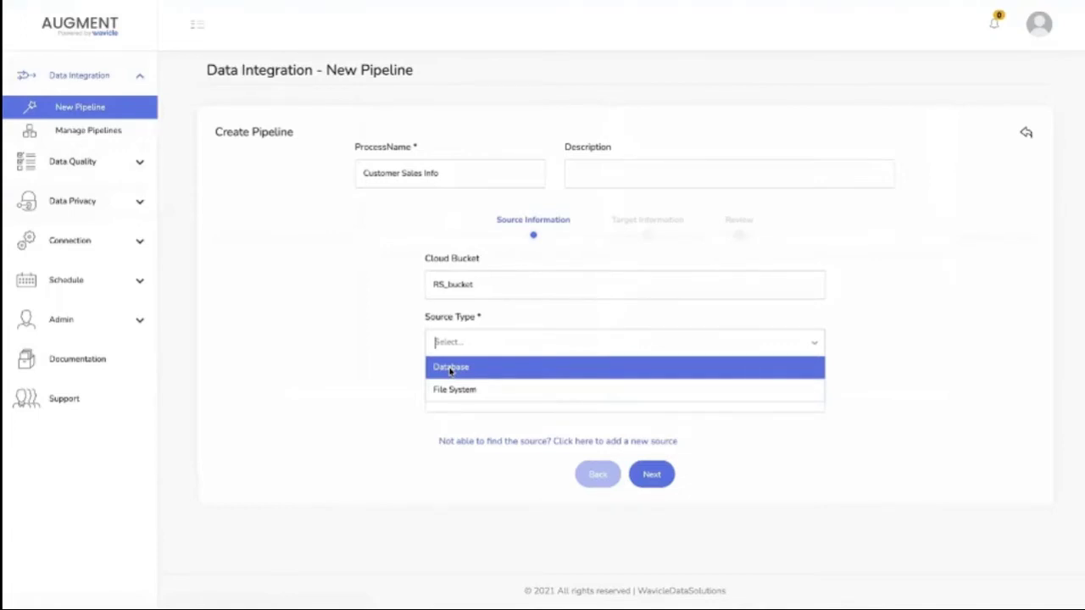
left_click(450, 369)
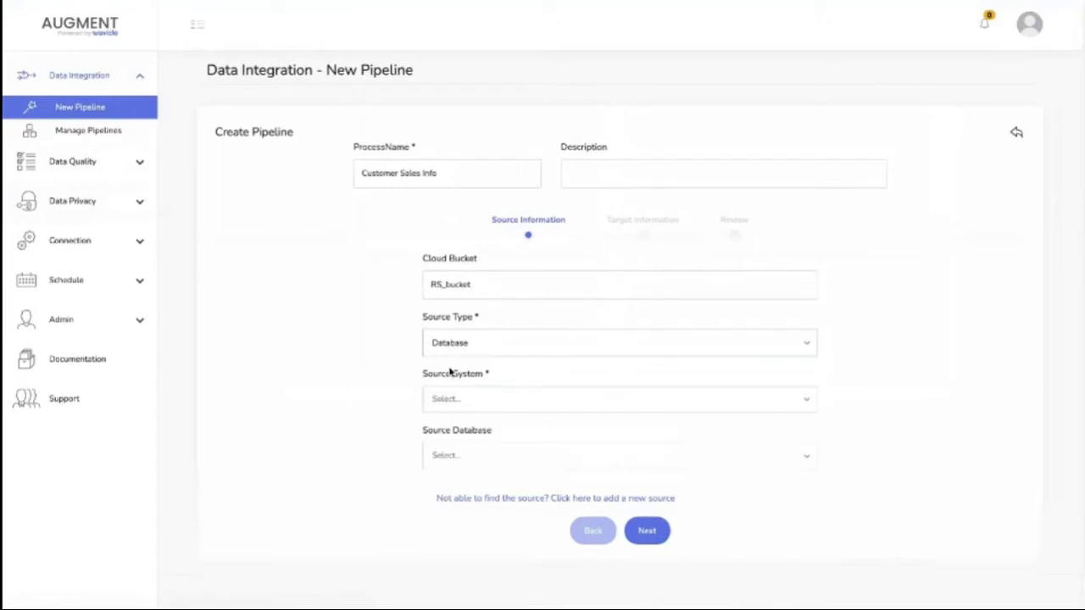
left_click(485, 403)
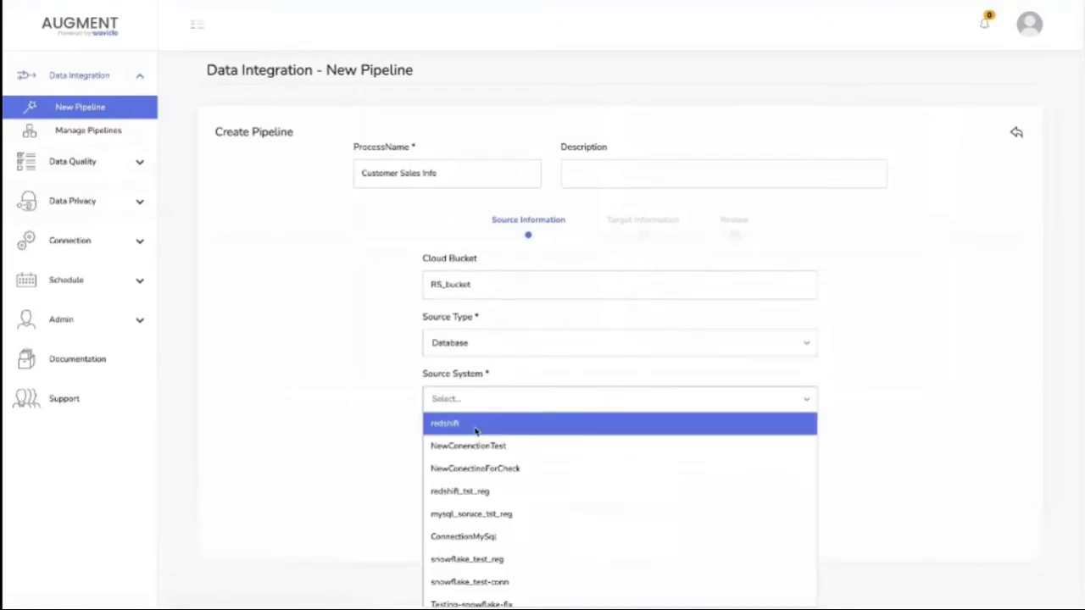
left_click(476, 431)
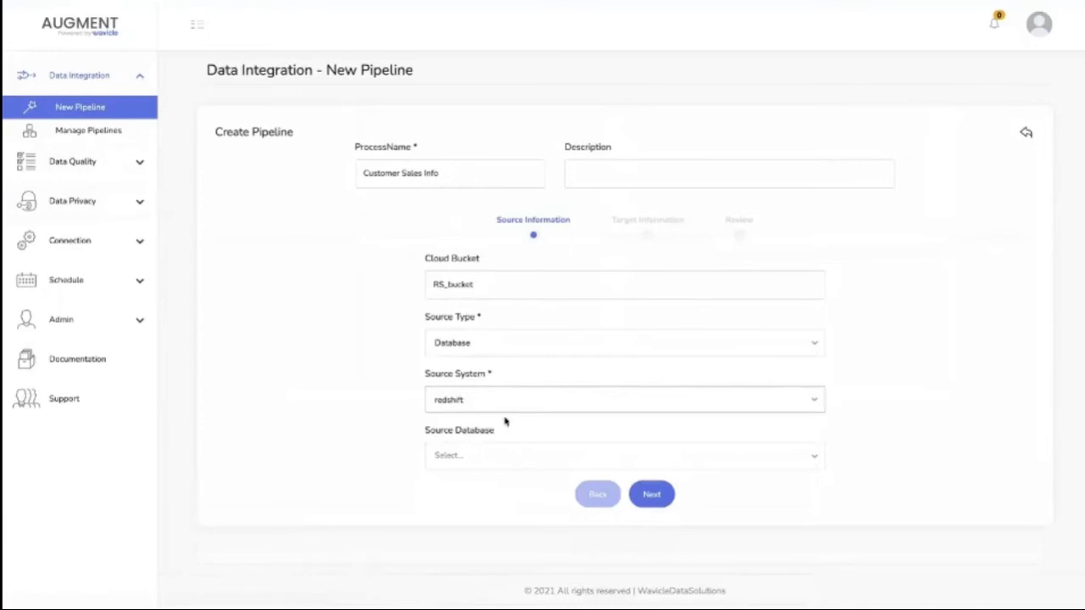
left_click(498, 463)
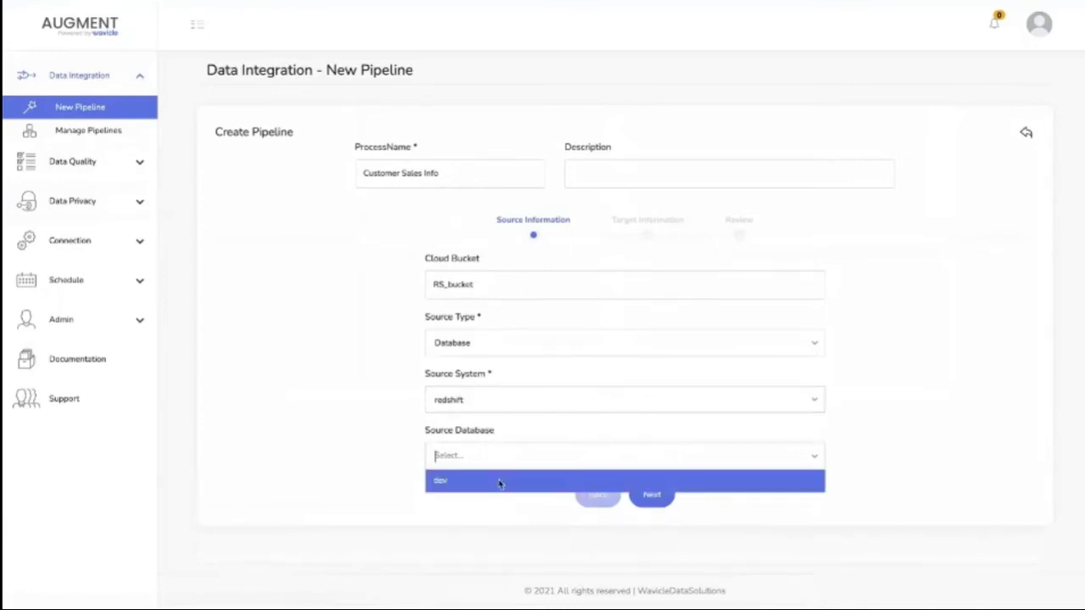
left_click(499, 480)
- Set the pipeline's source schema to public
scroll(501, 483, "down", 1)
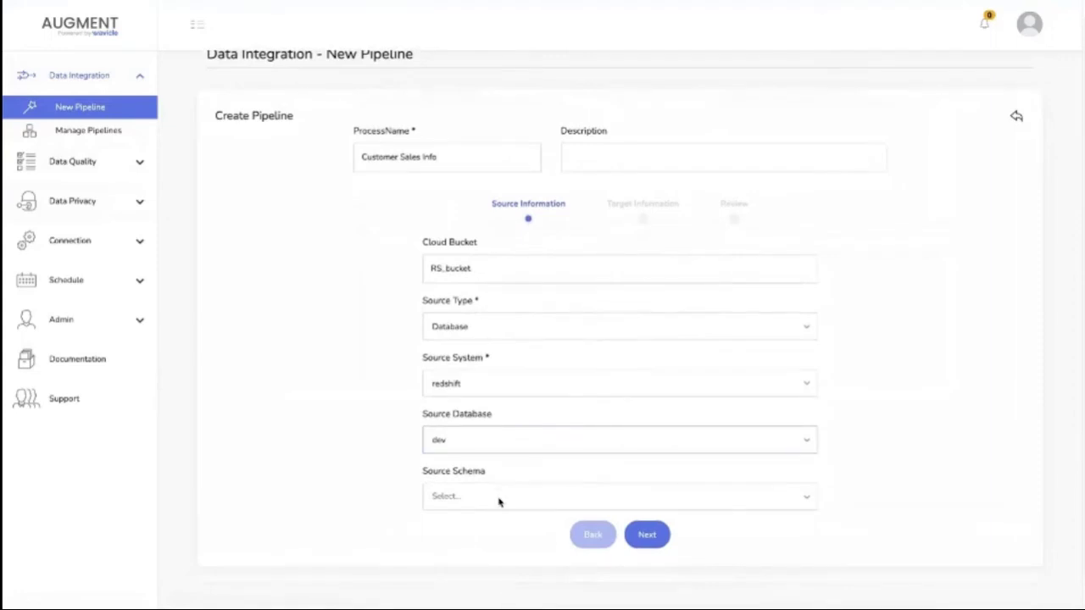
left_click(499, 496)
scroll(500, 502, "down", 1)
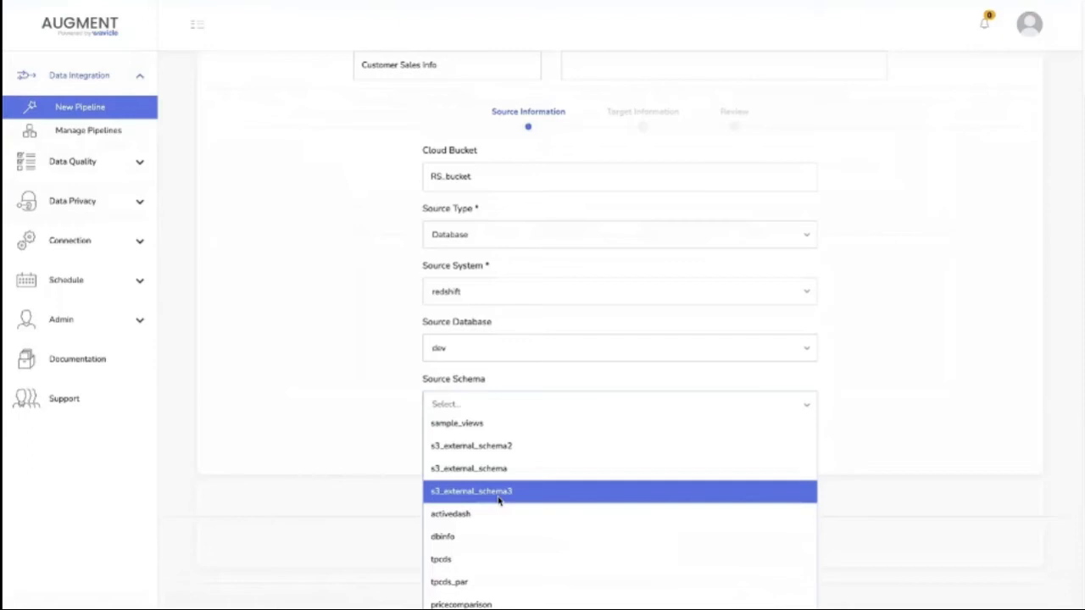
type("pu")
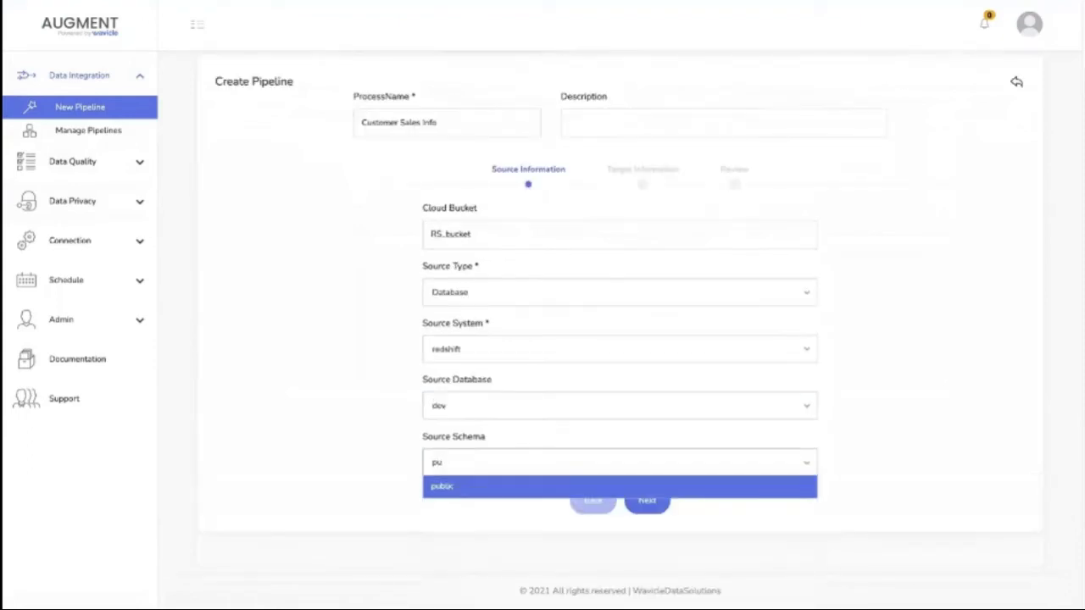
type("b")
left_click(465, 489)
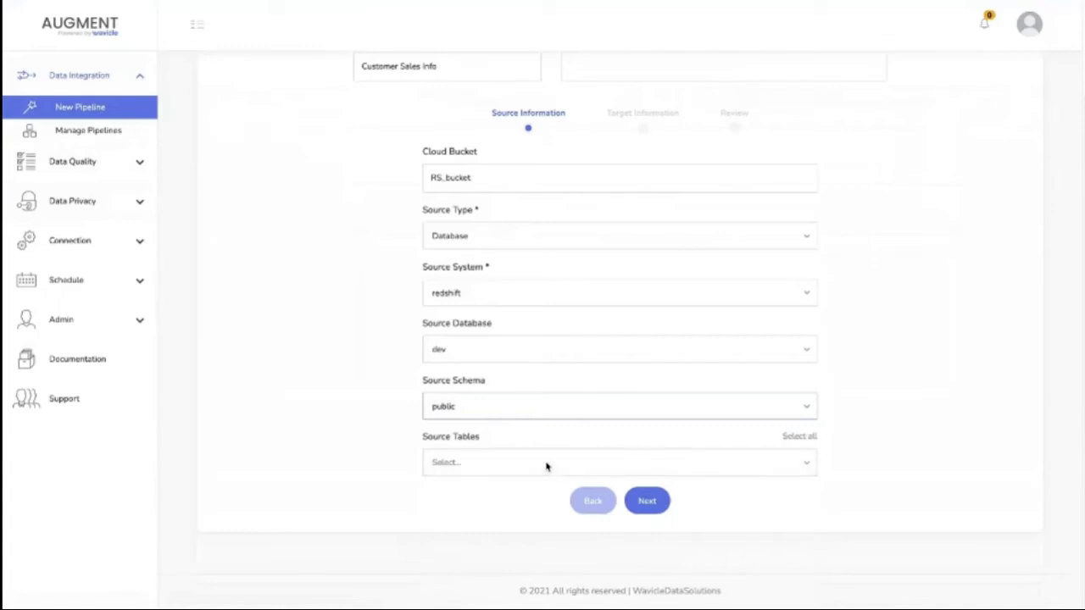
- Add outright_customers and customers_bkup_20210727_201531 as source tables and proceed to the target information
left_click(760, 466)
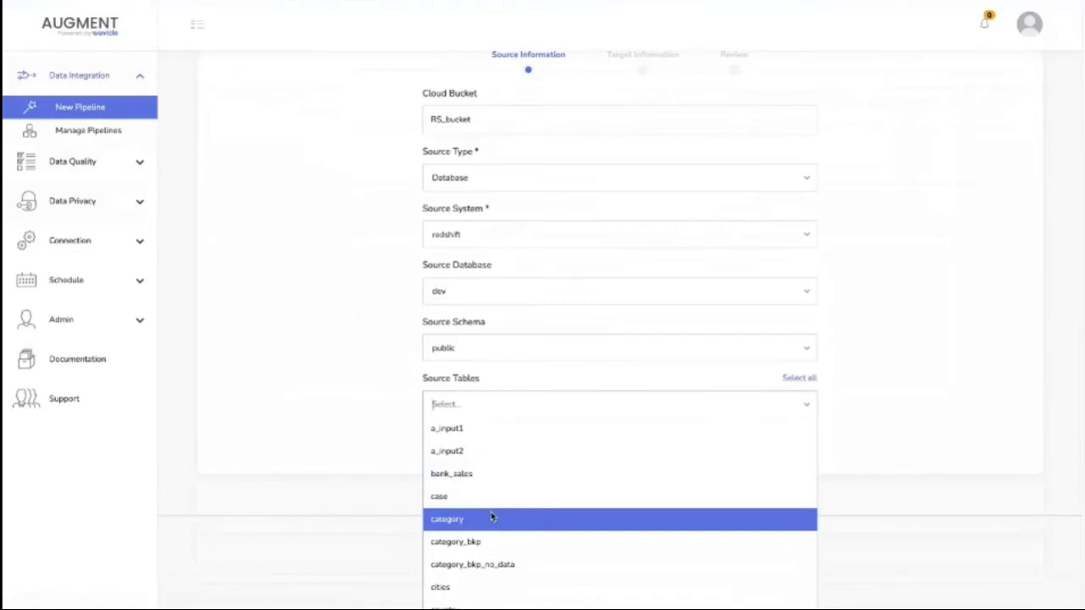
type("cus")
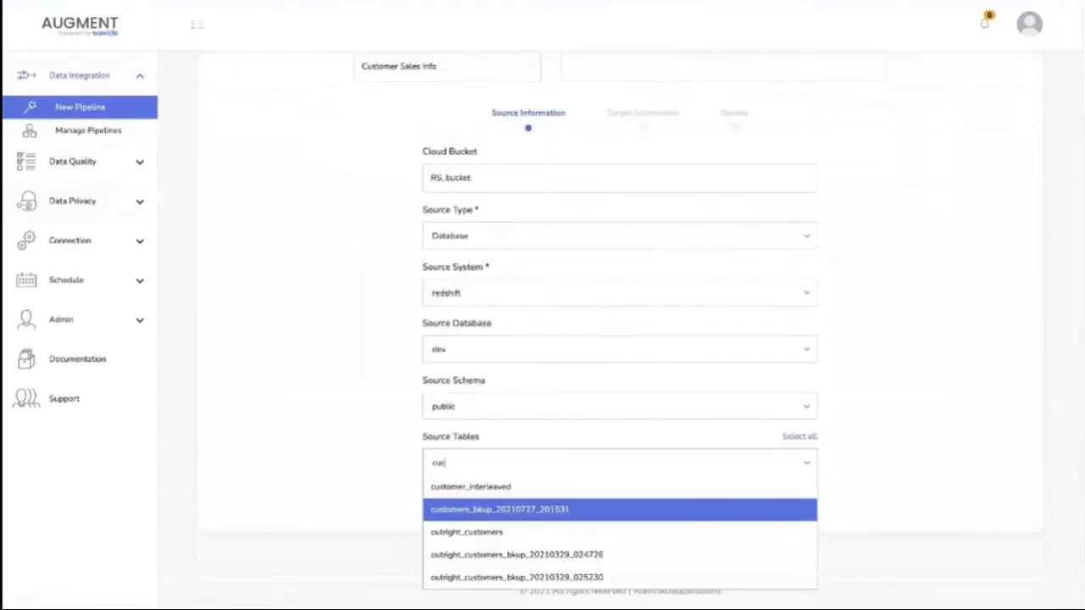
left_click(490, 534)
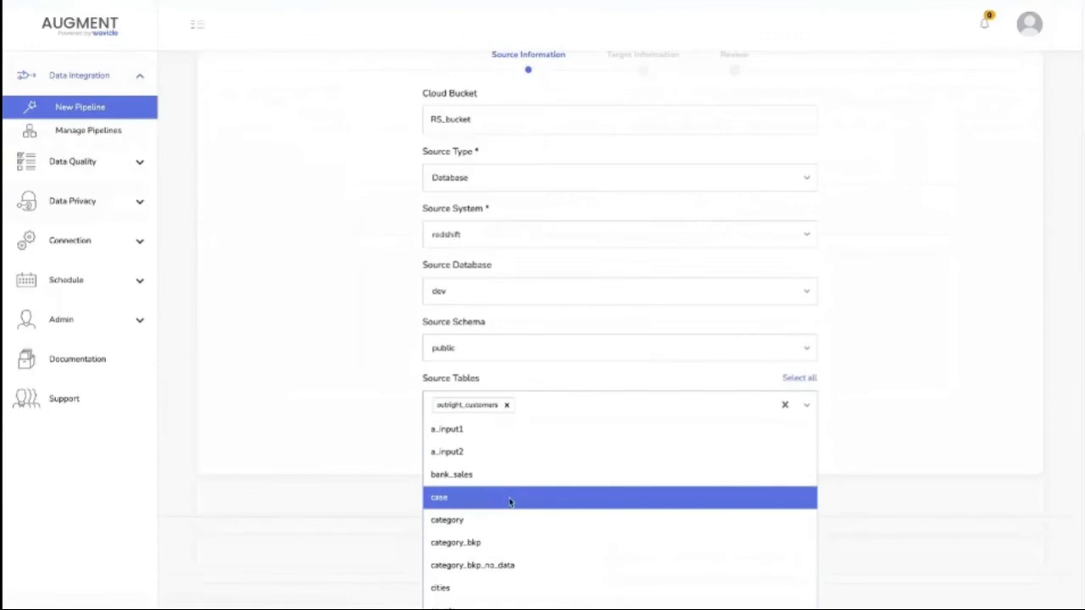
type("cu")
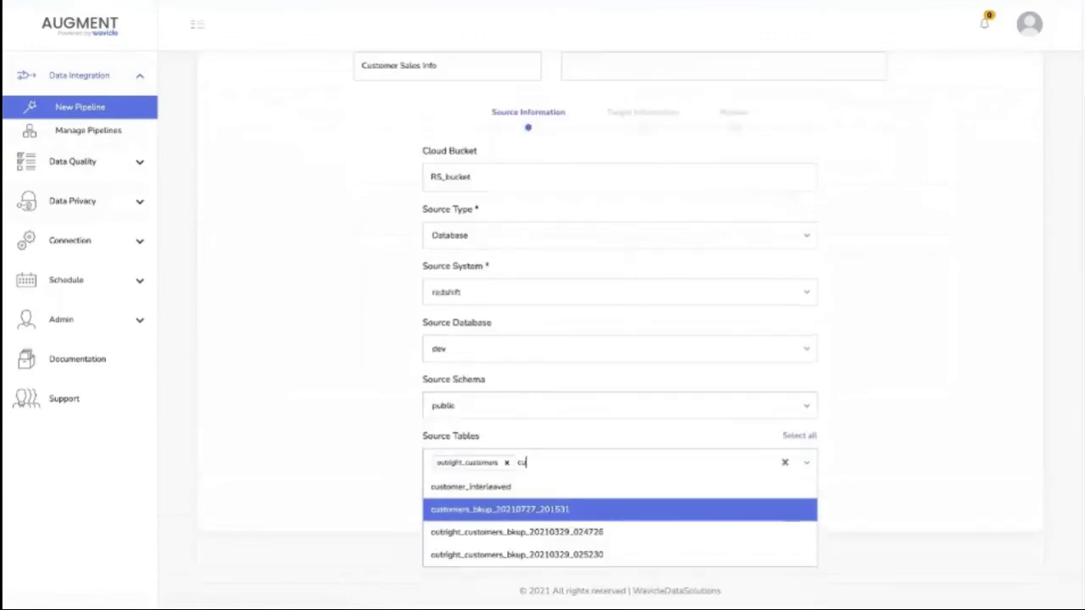
left_click(517, 511)
left_click(928, 459)
left_click(629, 508)
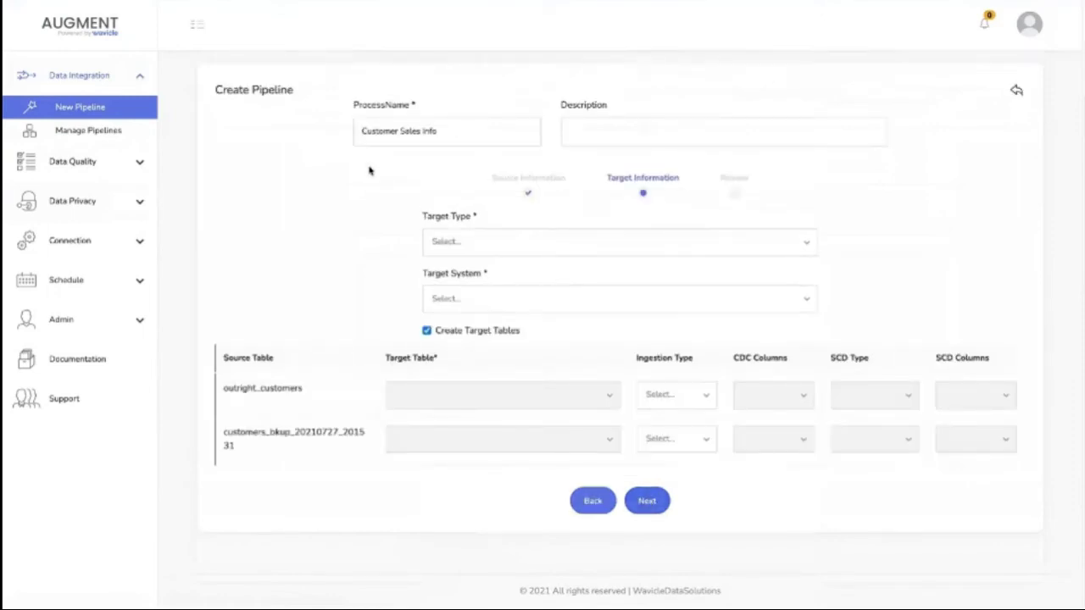
- Set the target type to Database, the target system to ConnectionMySql and the target database to DP_BOT
left_click(451, 249)
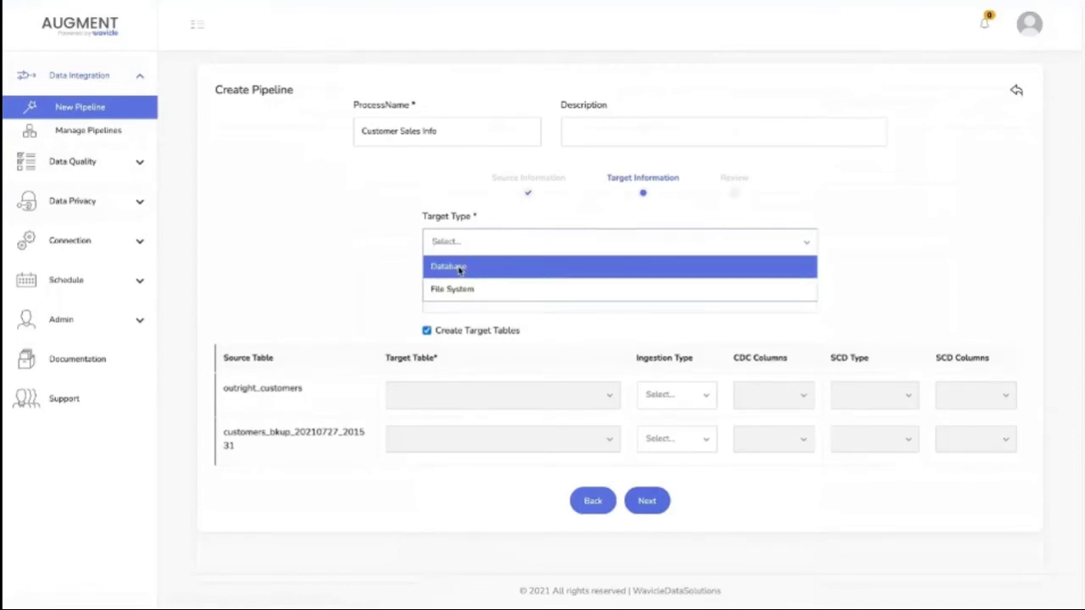
left_click(459, 268)
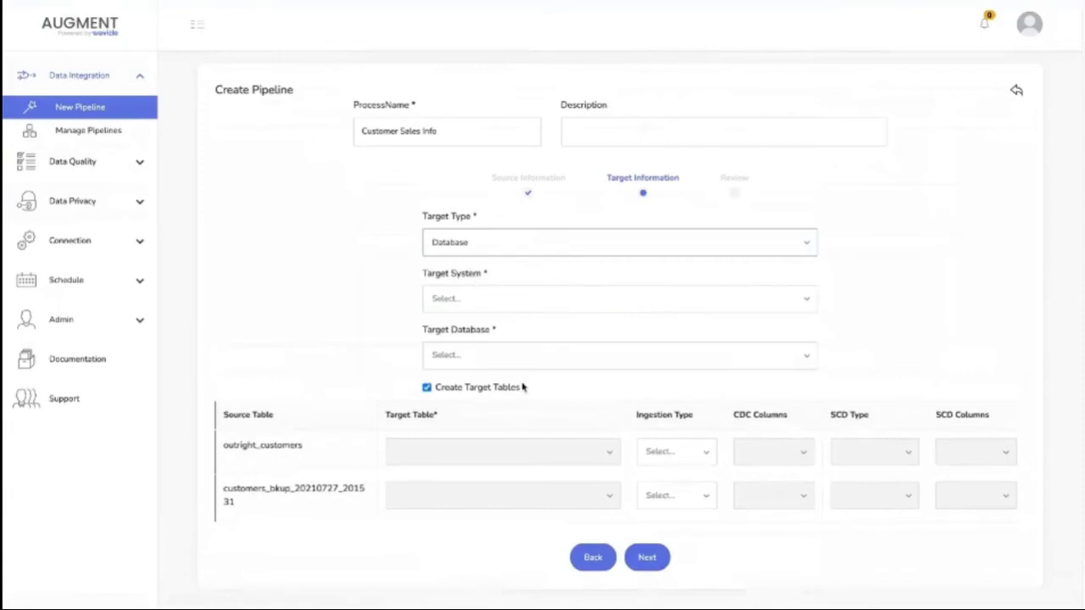
left_click(470, 299)
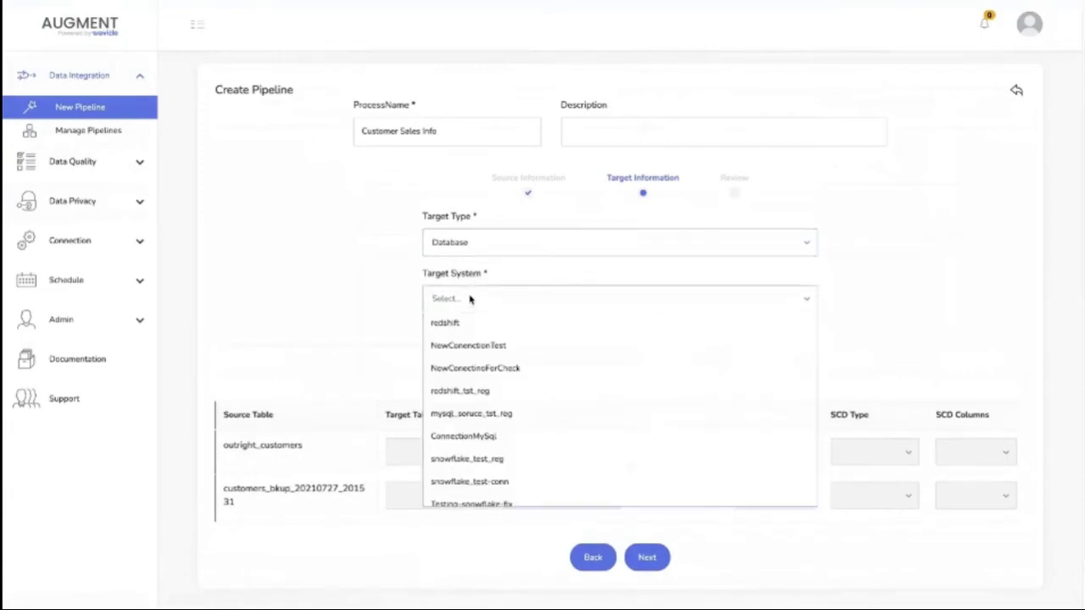
left_click(494, 447)
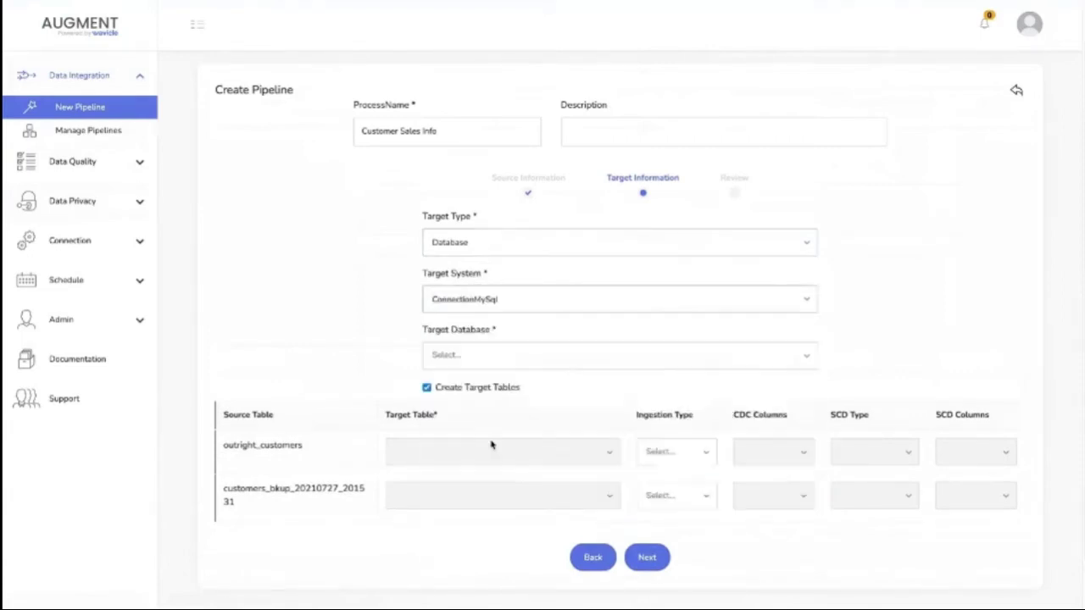
left_click(470, 364)
left_click(472, 379)
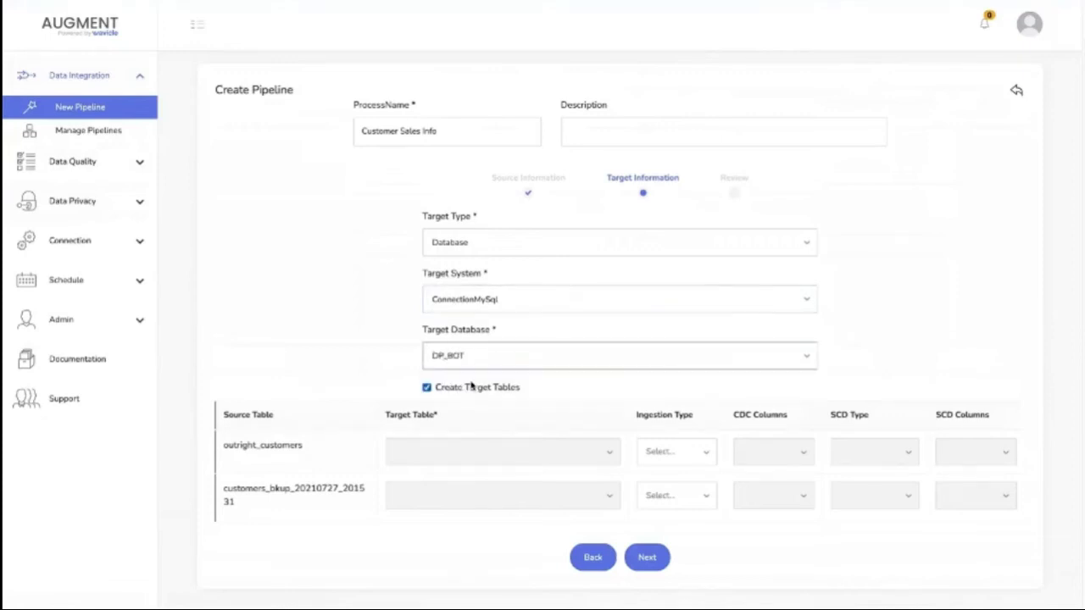
scroll(410, 336, "down", 1)
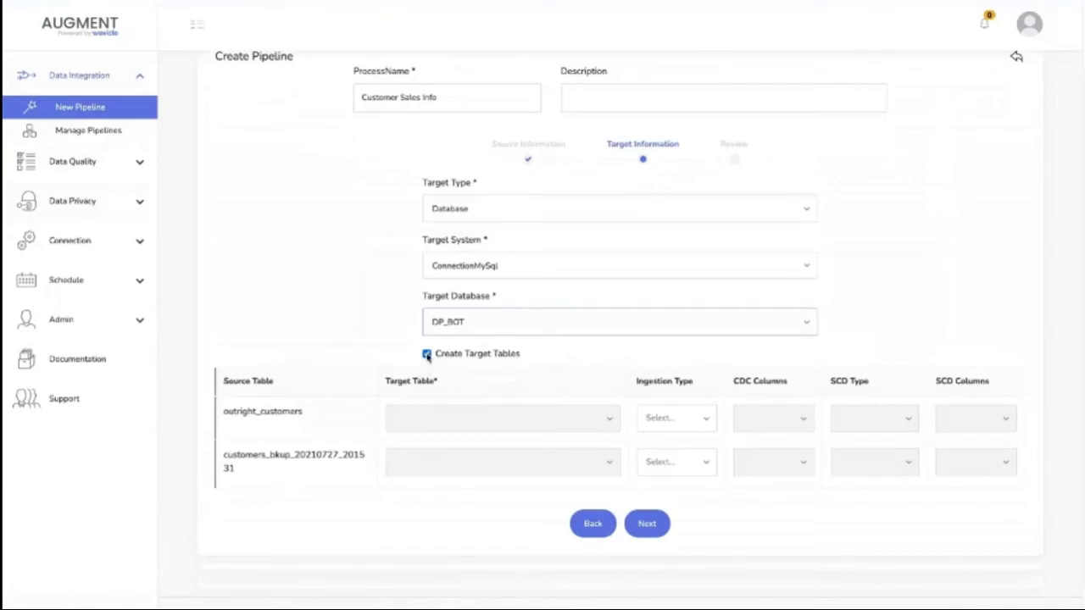
left_click(426, 355)
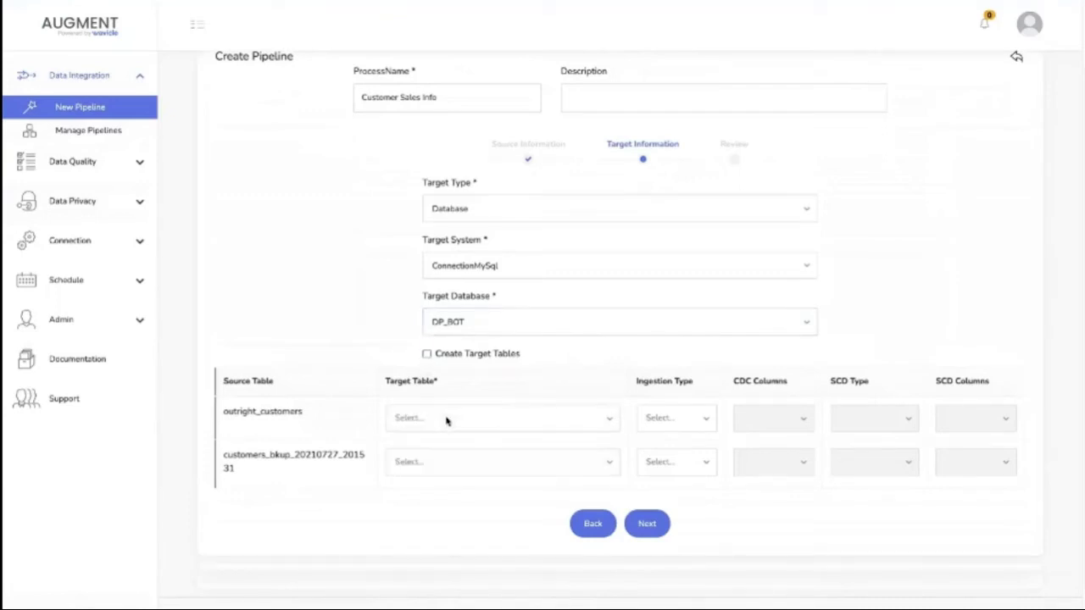
left_click(450, 420)
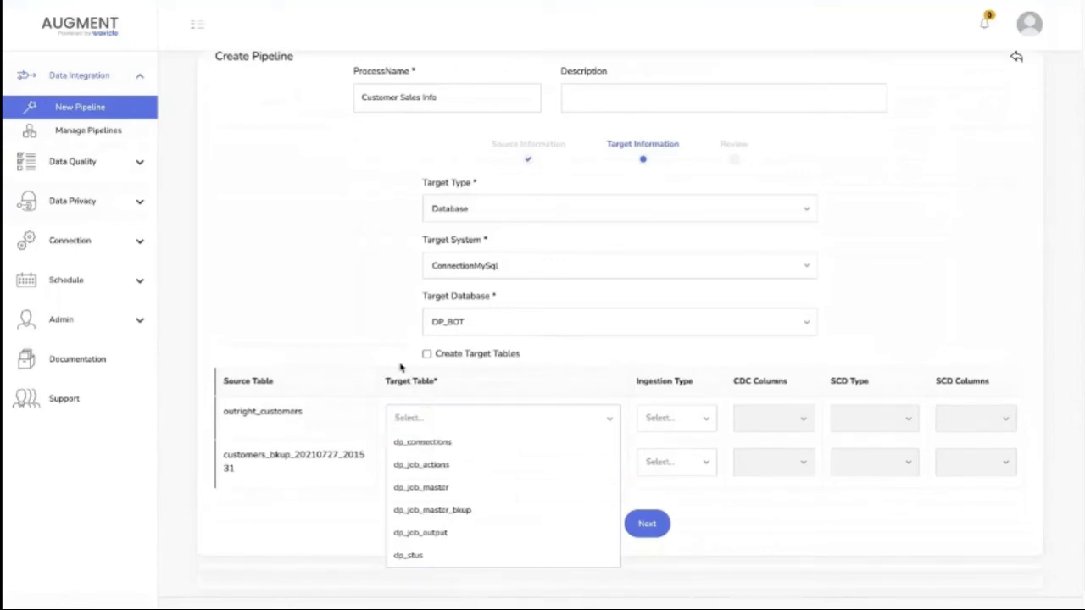
left_click(438, 447)
left_click(442, 465)
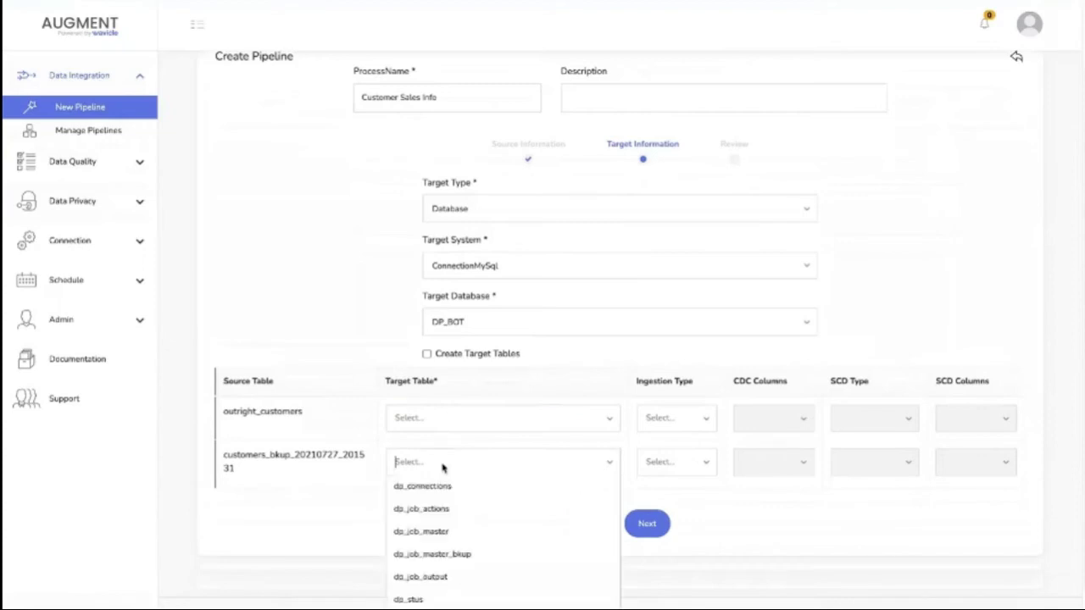
left_click(387, 384)
left_click(426, 355)
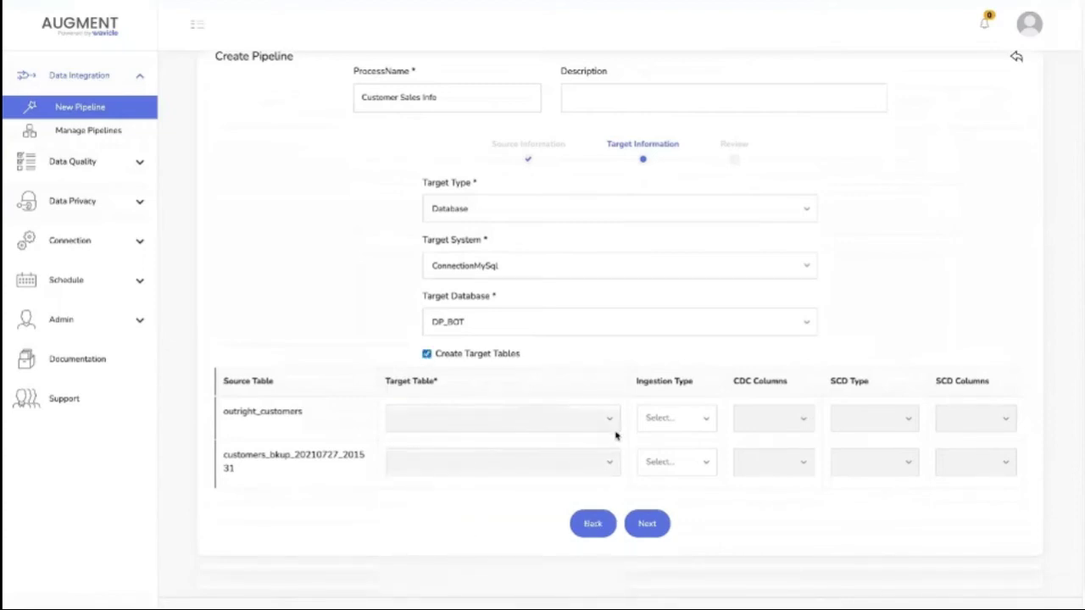
- Set the ingestion type to Full Refresh for outright_customers and to Incremental for customers_bkup_20210727_201531
left_click(695, 426)
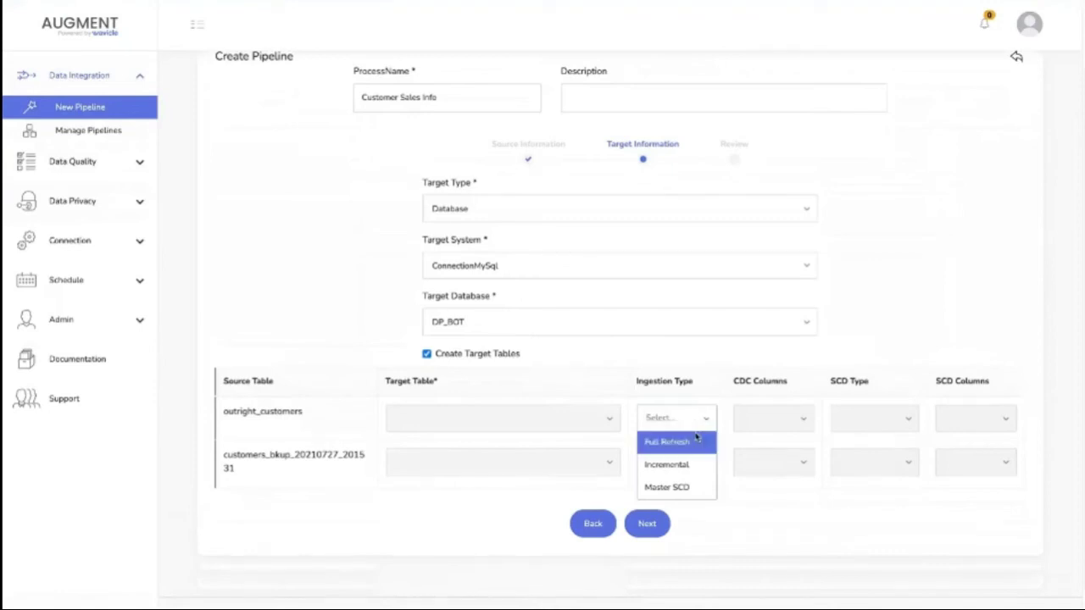
left_click(695, 443)
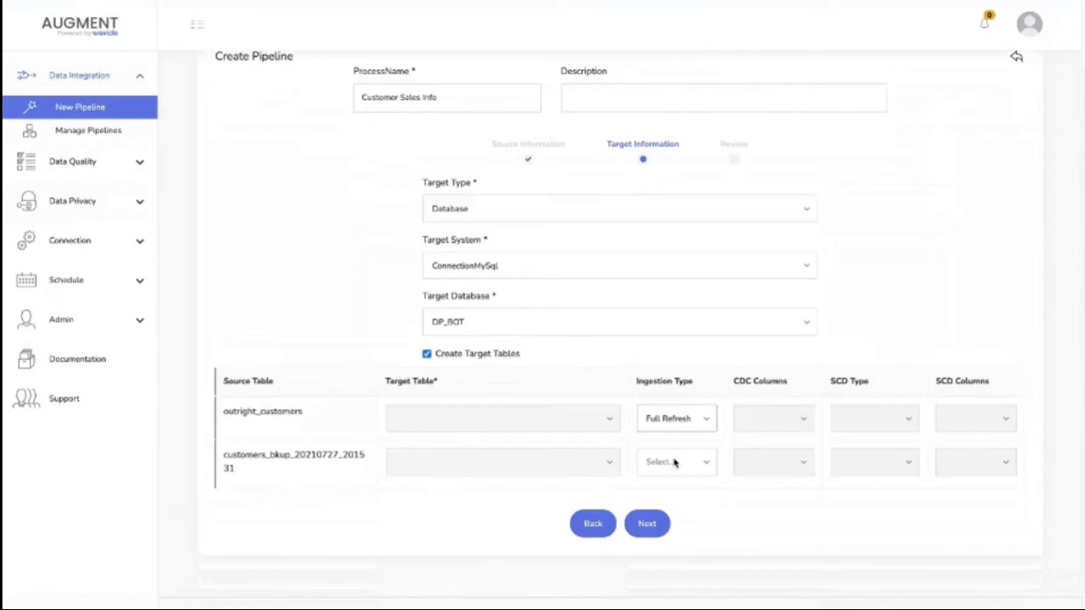
left_click(678, 466)
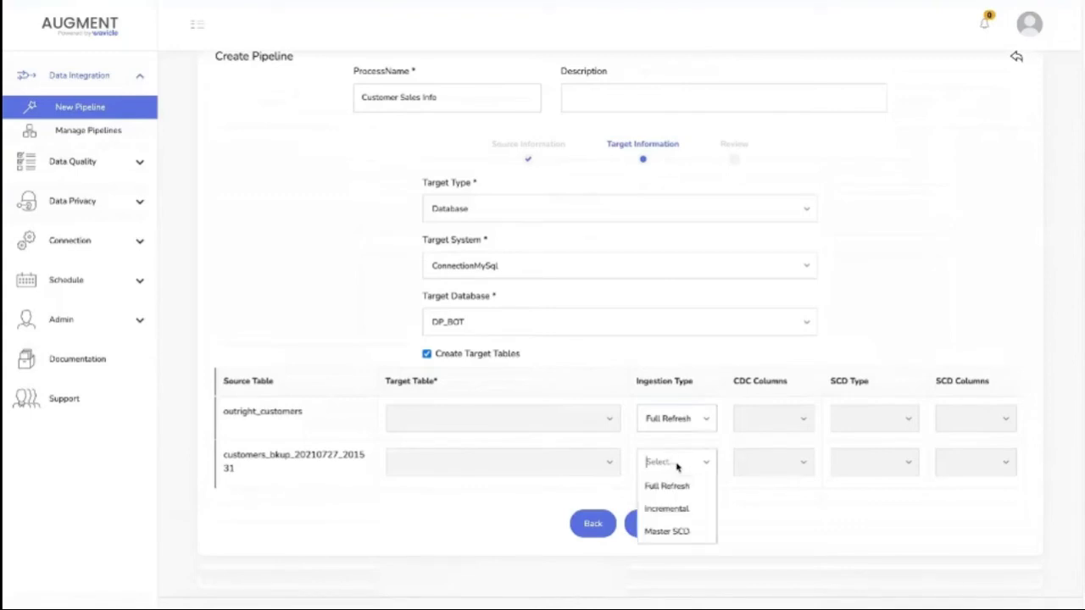
left_click(687, 508)
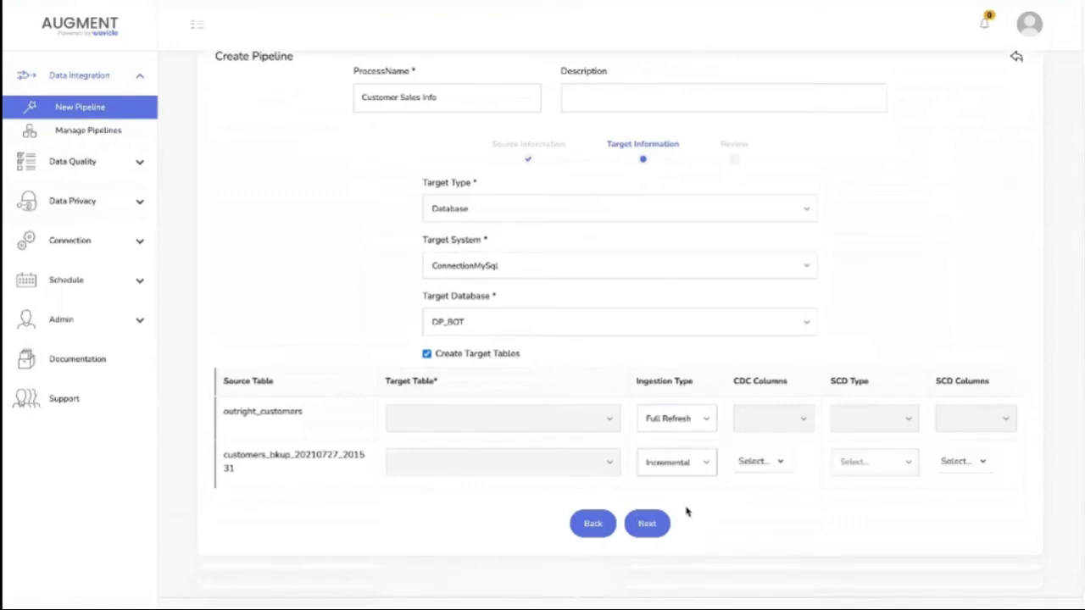
- Select ip_address and id as the CDC columns for the customers_bkup_20210727_201531 table
left_click(763, 464)
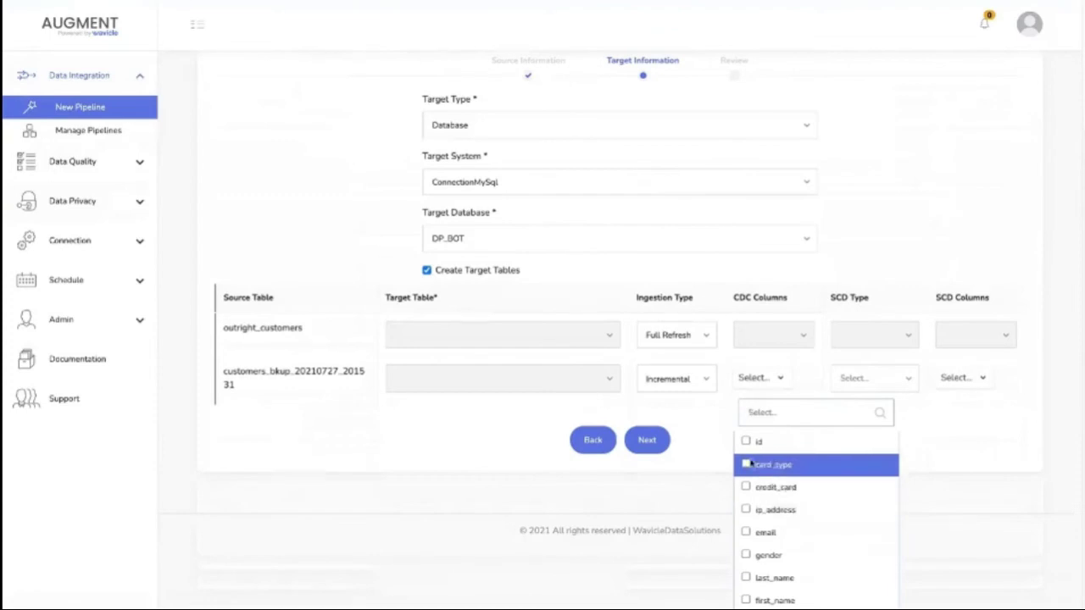
left_click(768, 510)
left_click(752, 442)
left_click(966, 463)
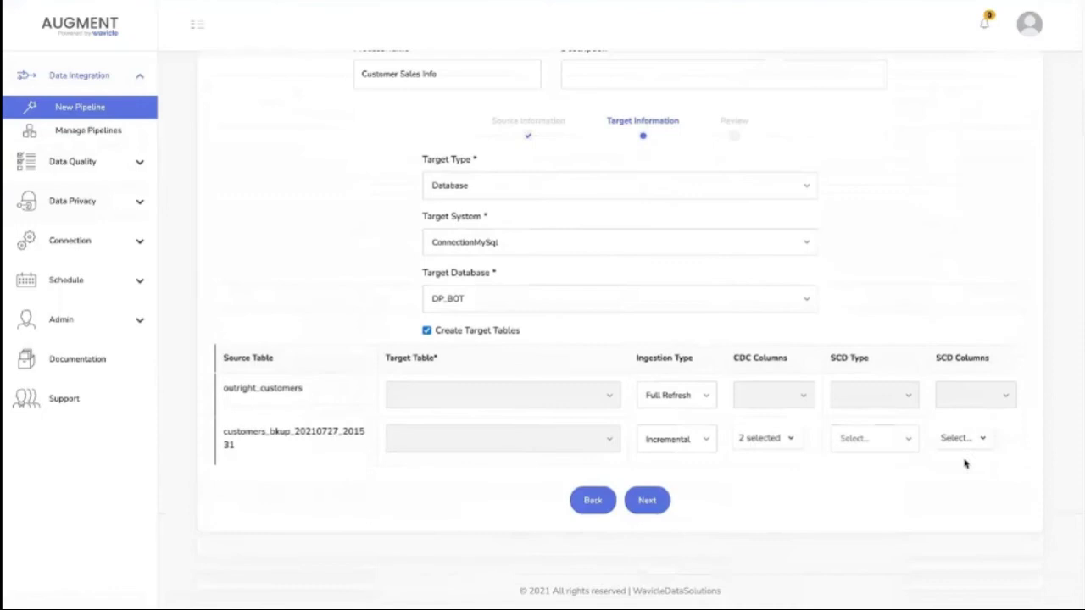
- Set the SCD type to Type 2 for customers_bkup_20210727_201531 and select last_name and first_name as its SCD columns
left_click(883, 442)
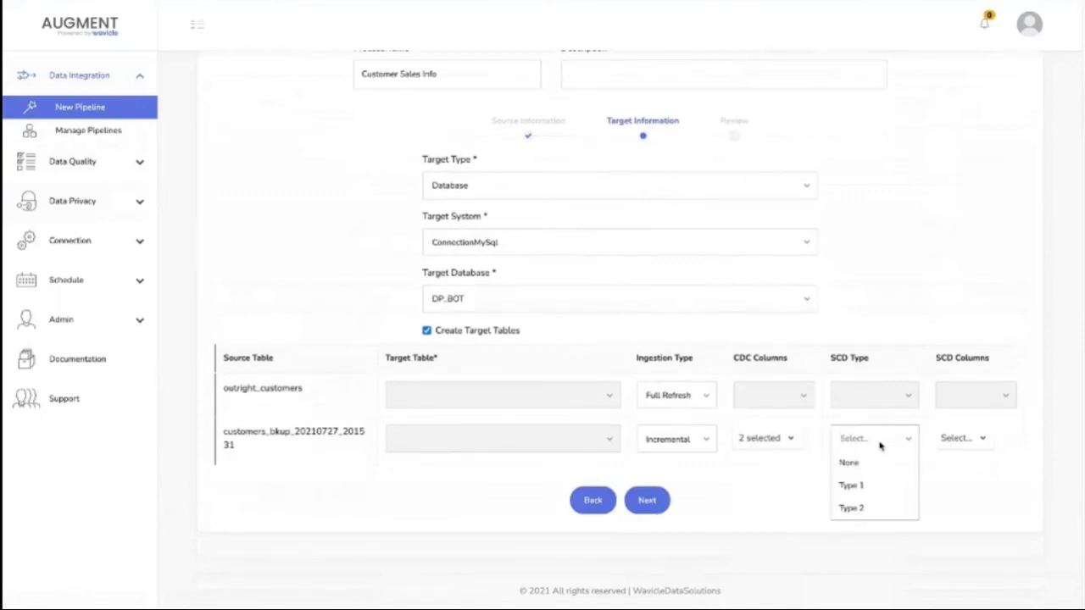
left_click(880, 509)
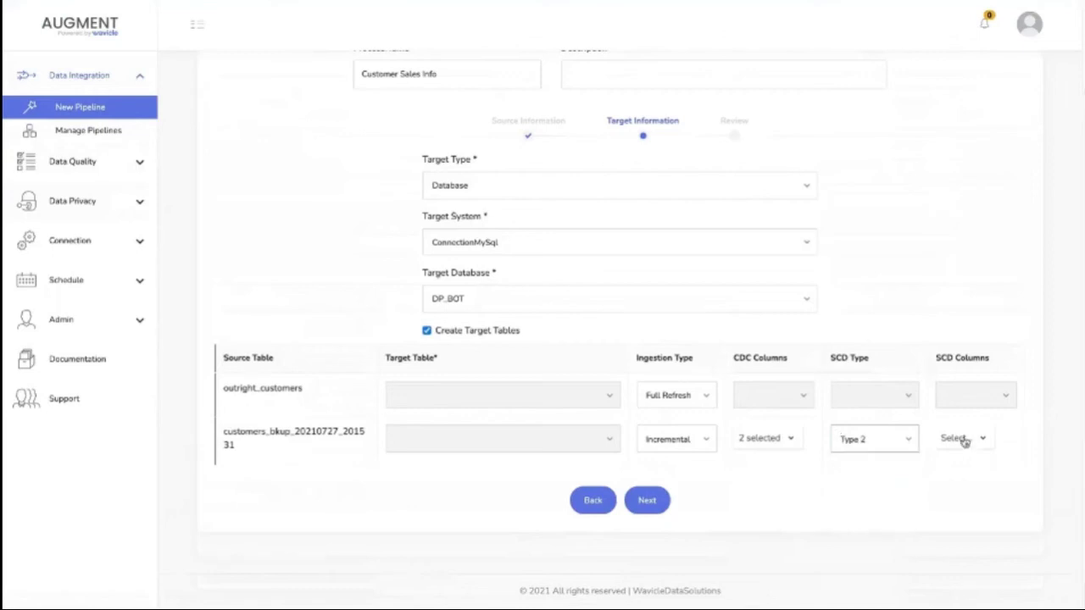
left_click(964, 440)
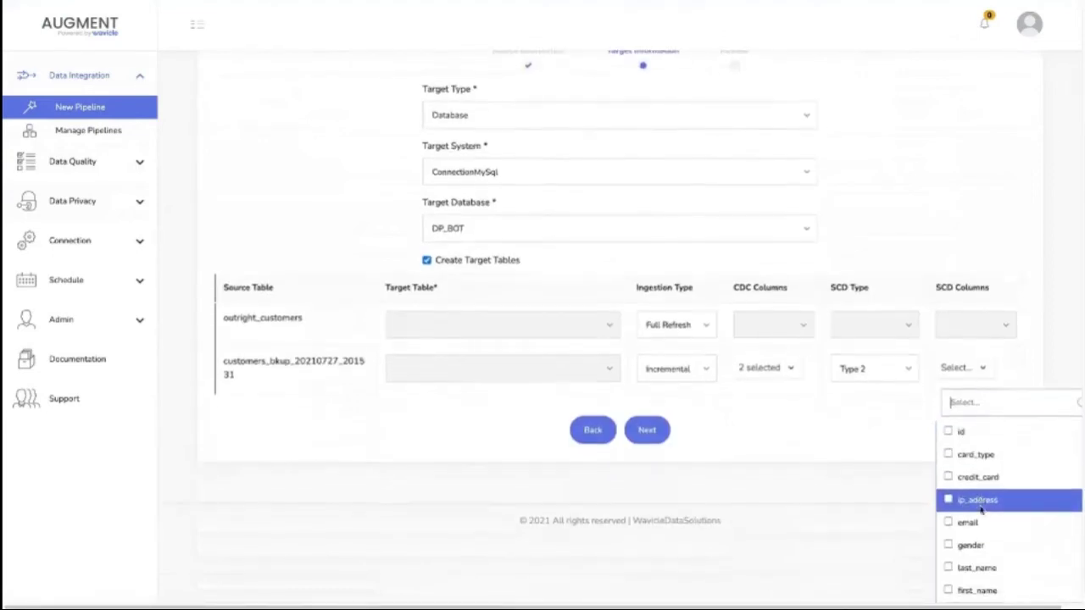
left_click(947, 571)
left_click(948, 590)
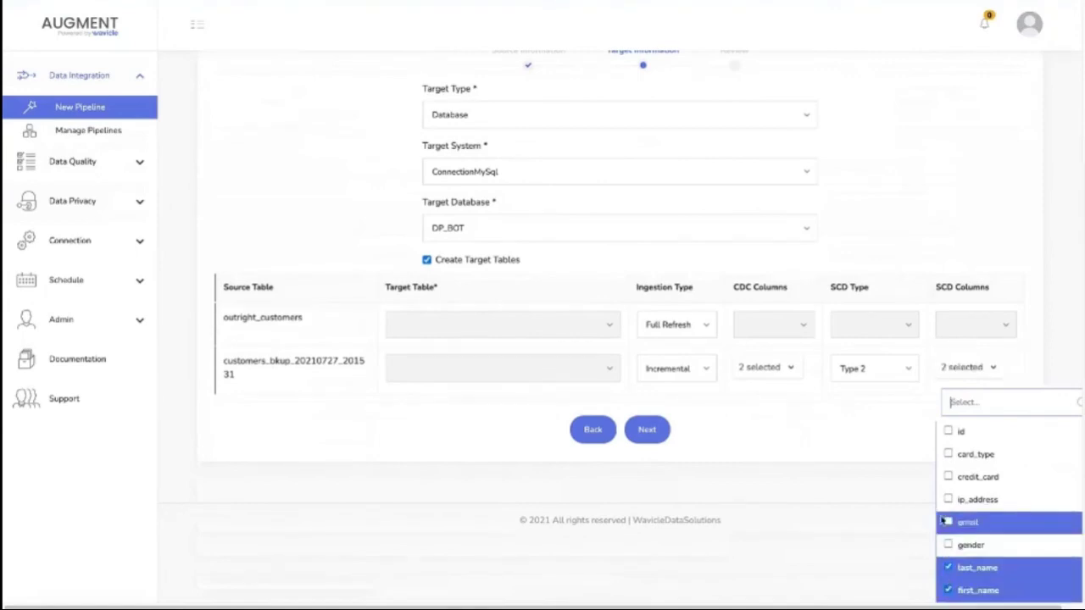
left_click(881, 469)
- Proceed to the review, check the source and target information, and create the pipeline
left_click(648, 501)
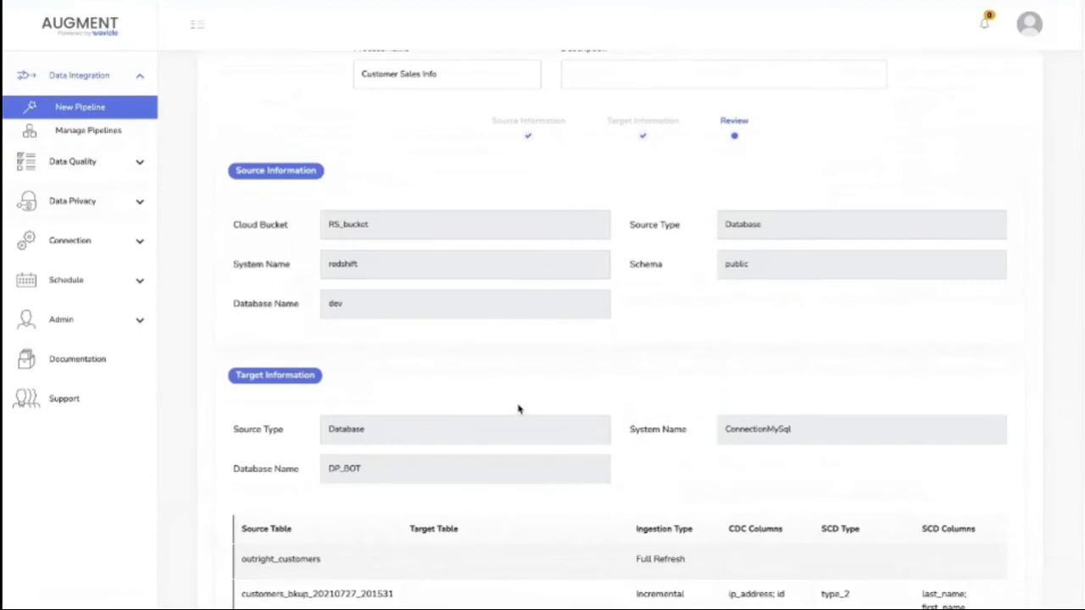
scroll(542, 397, "down", 2)
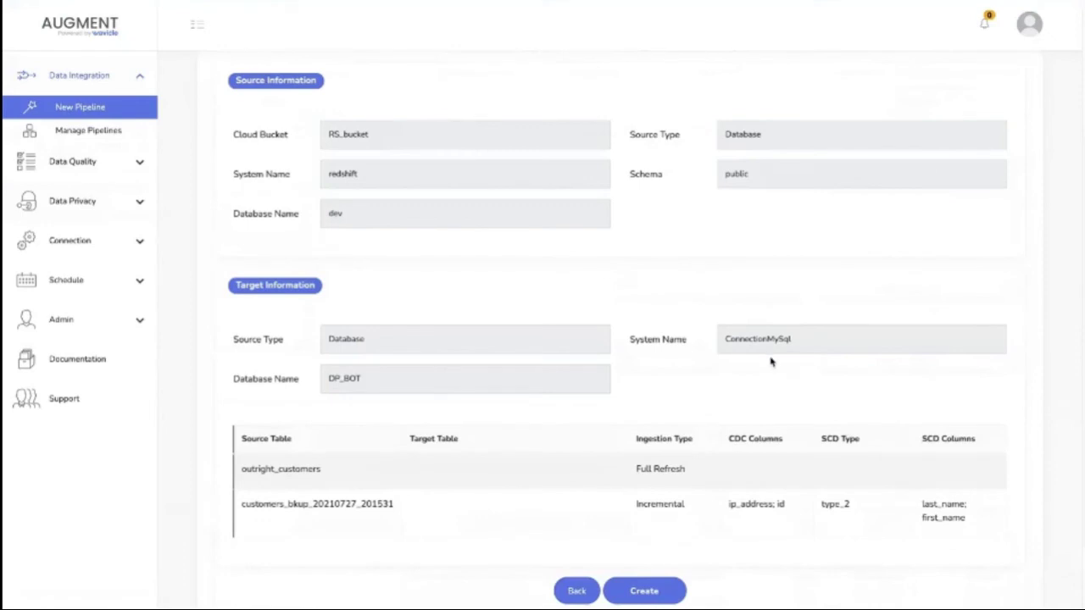
scroll(686, 330, "up", 1)
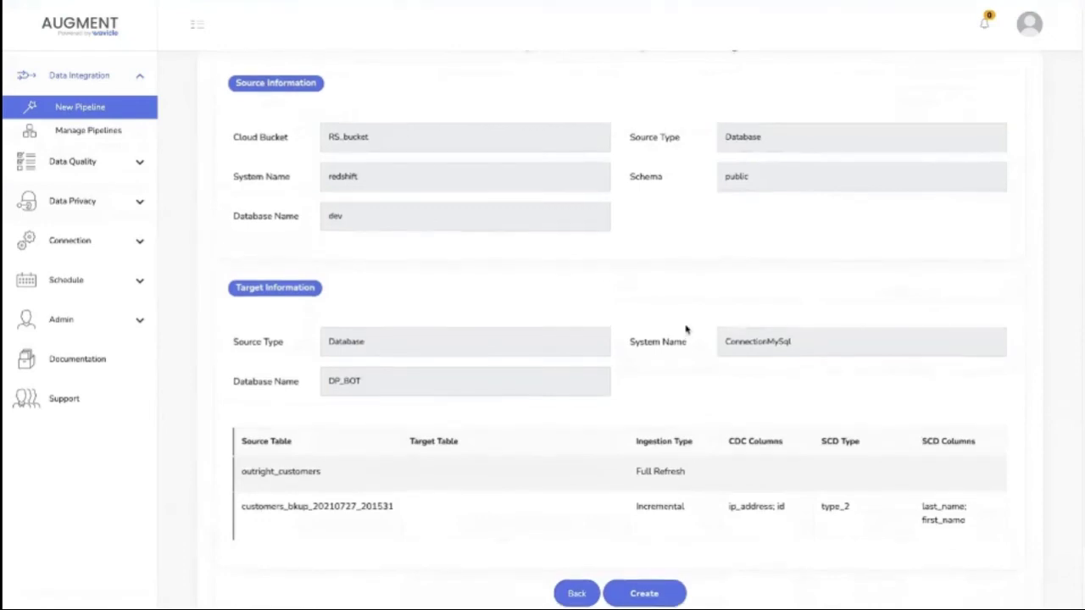
left_click(651, 596)
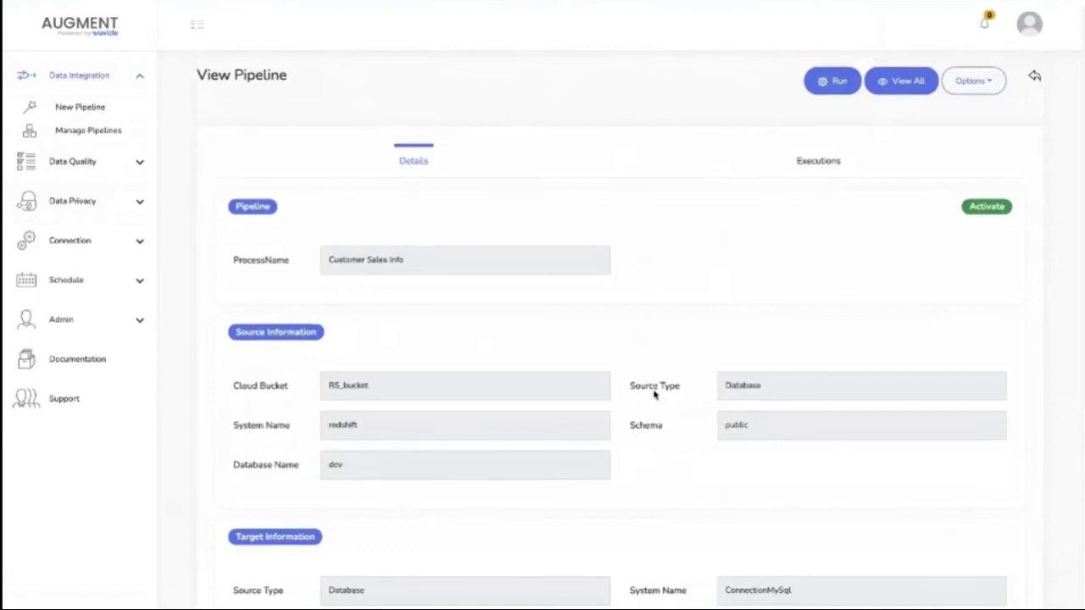
- Examine the management options and the source, target and table mapping details of the Customer Sales Info pipeline
scroll(653, 392, "down", 1)
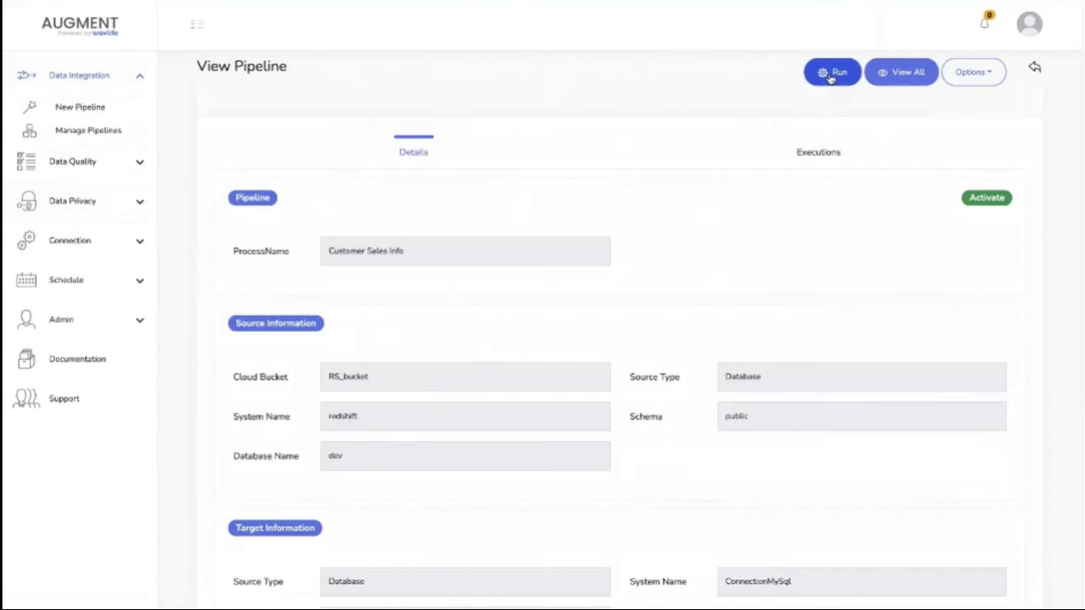
left_click(988, 81)
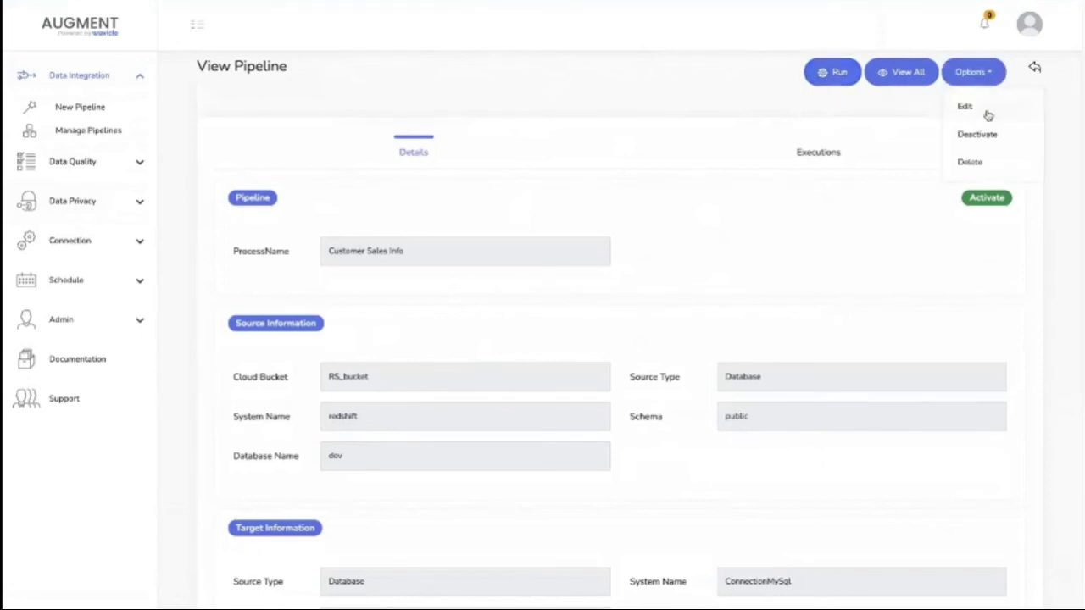
left_click(900, 219)
scroll(860, 223, "down", 3)
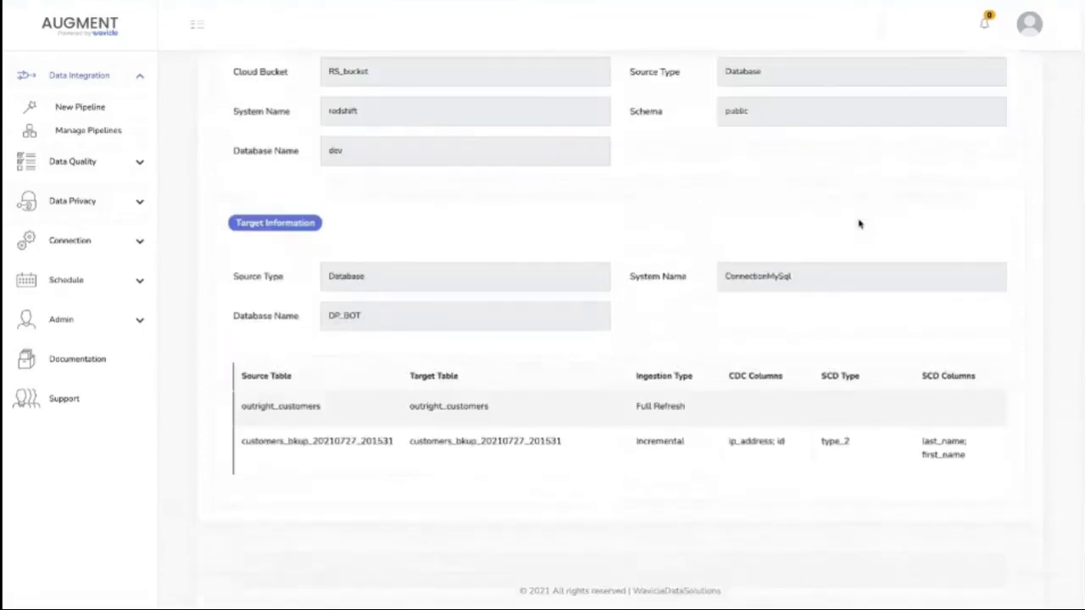
scroll(860, 223, "up", 3)
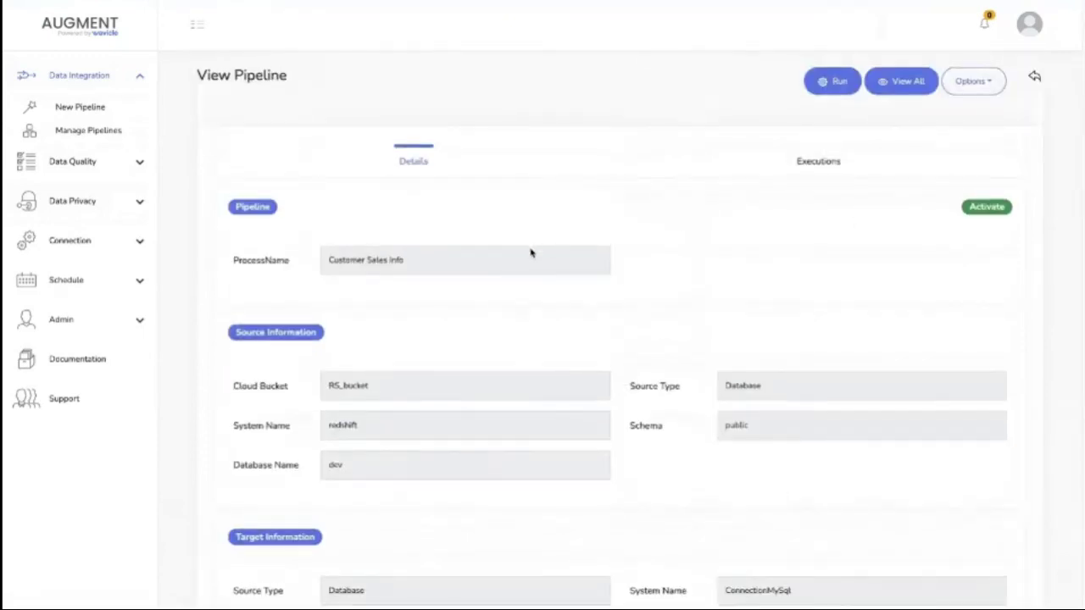